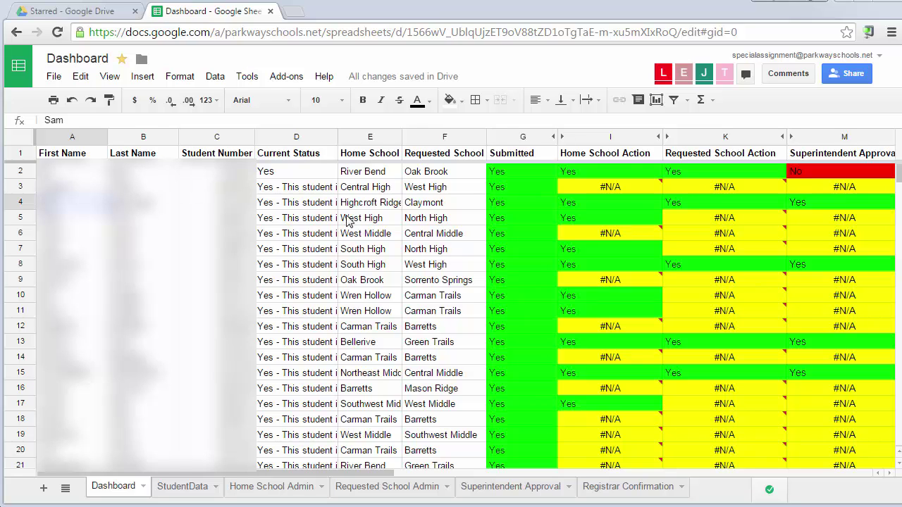
# Select the South High cell in column E and scroll through the Dashboard rows.
pyautogui.click(374, 250)
pyautogui.scroll(-20, 350, 274)
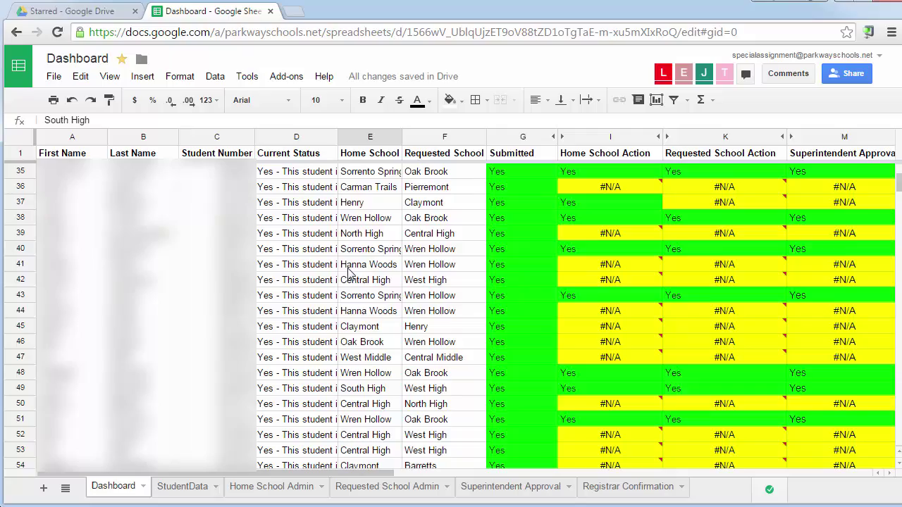
pyautogui.scroll(-15, 350, 274)
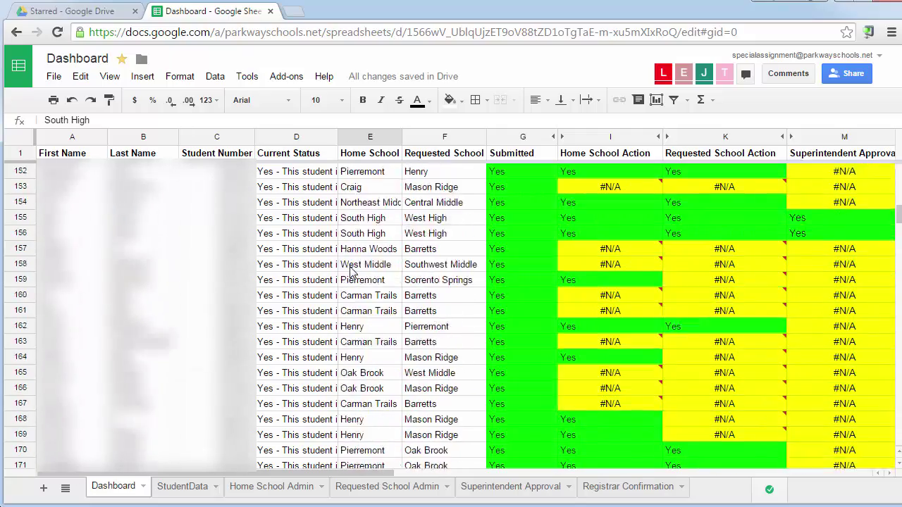
pyautogui.scroll(16, 351, 272)
pyautogui.scroll(20, 351, 273)
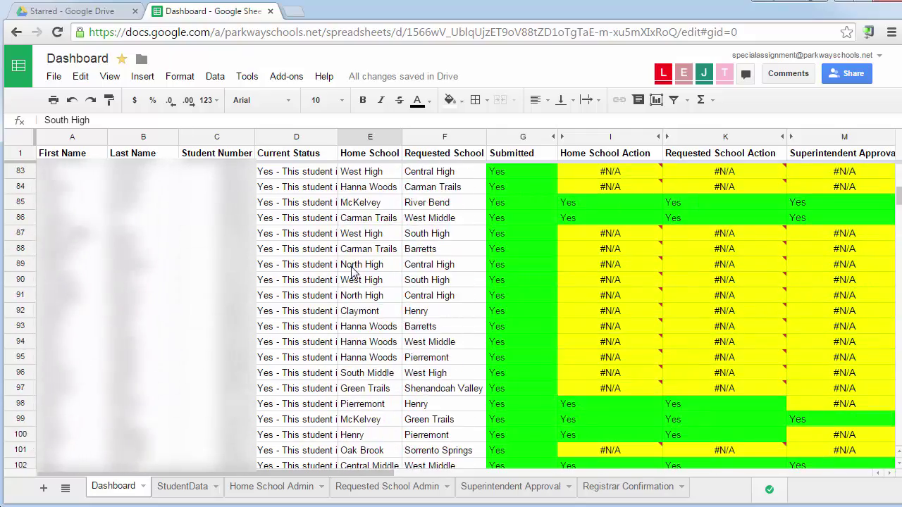
pyautogui.scroll(2, 353, 271)
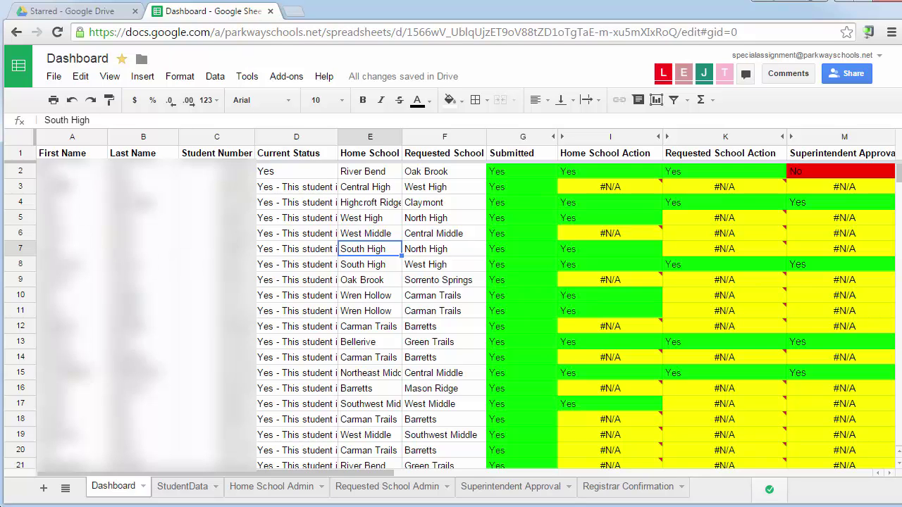
pyautogui.scroll(-8, 366, 282)
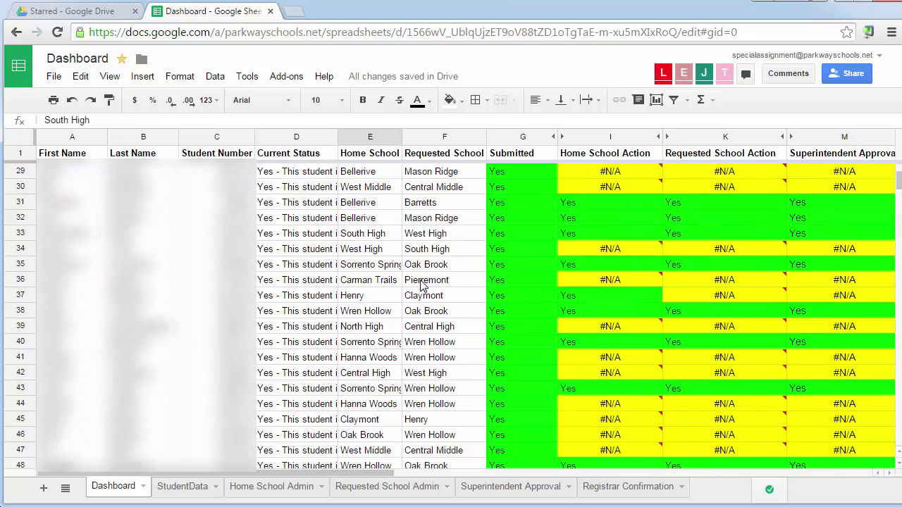
pyautogui.scroll(8, 366, 281)
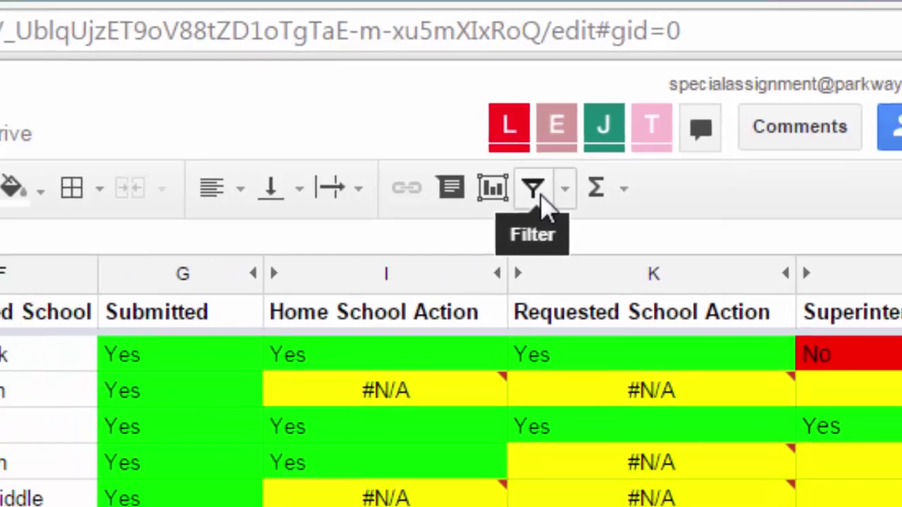
# Turn on the header filter and limit the Home School column to Mason Ridge.
pyautogui.click(518, 208)
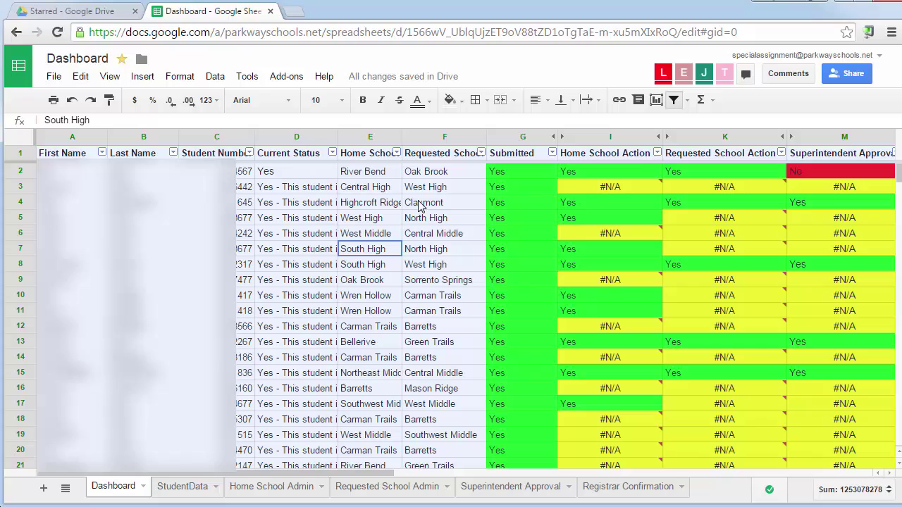
pyautogui.click(397, 154)
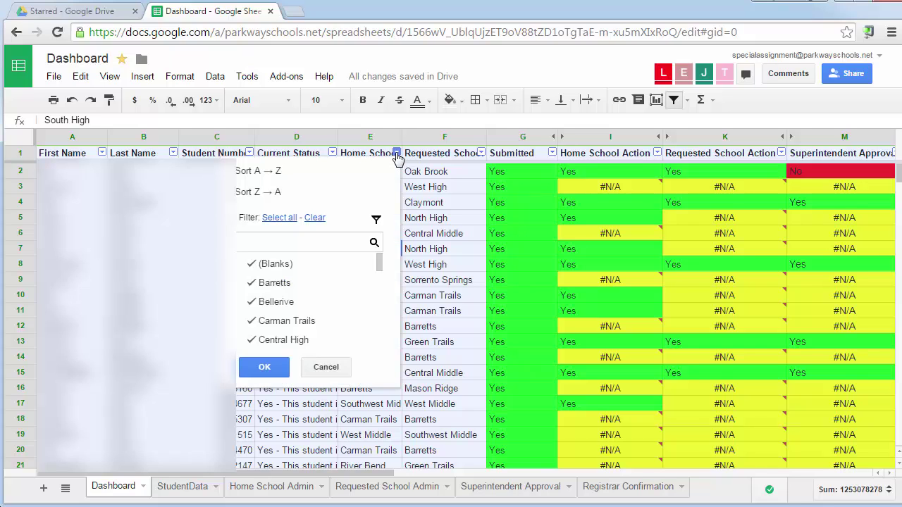
pyautogui.click(315, 218)
pyautogui.scroll(-5, 297, 289)
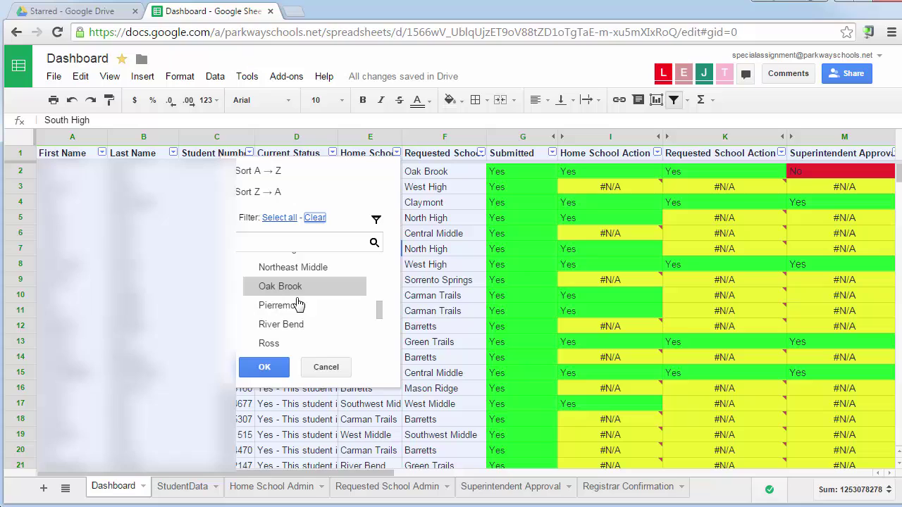
pyautogui.scroll(5, 299, 304)
pyautogui.scroll(-3, 299, 303)
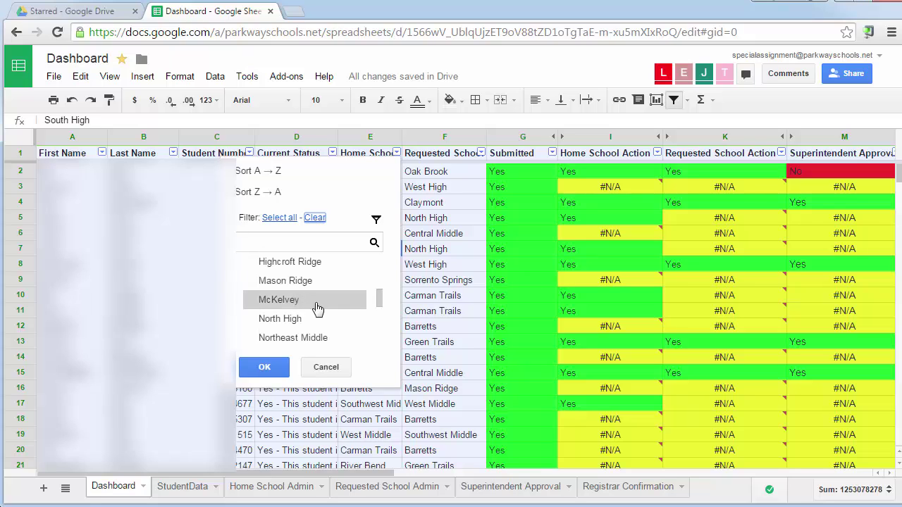
pyautogui.click(284, 282)
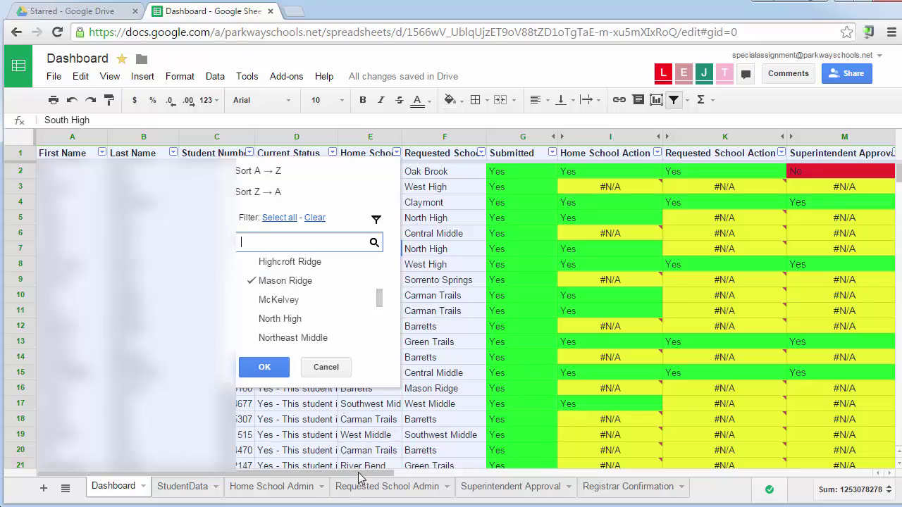
pyautogui.click(264, 369)
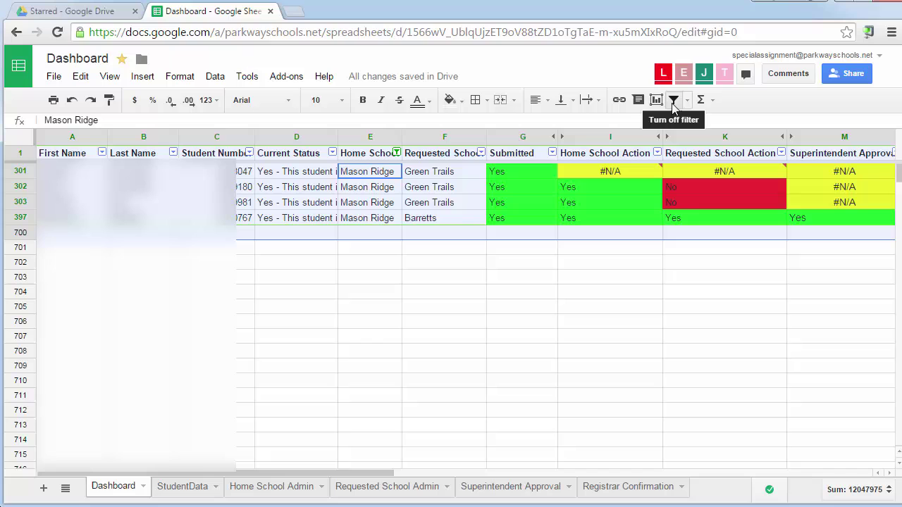
# Reset the filter and limit Home School to Barretts, Bellerive and Carman Trails instead of Mason Ridge.
pyautogui.click(673, 100)
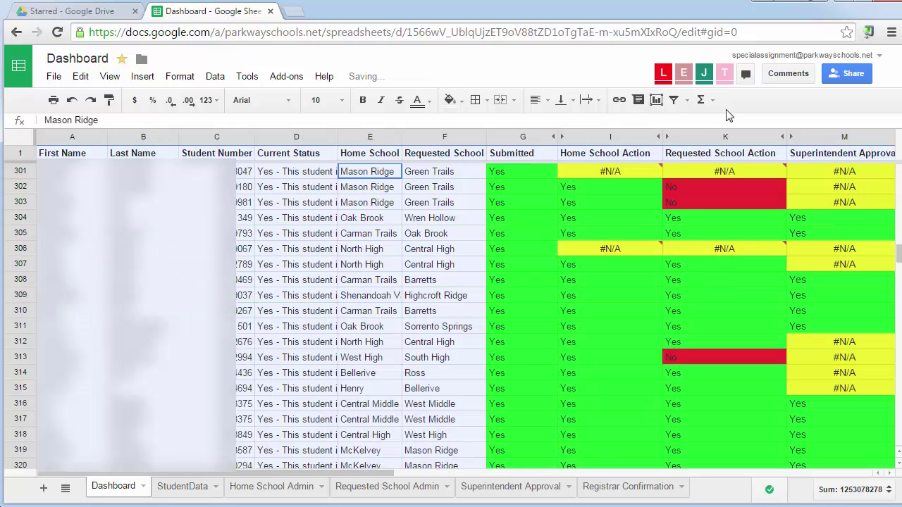
pyautogui.click(672, 101)
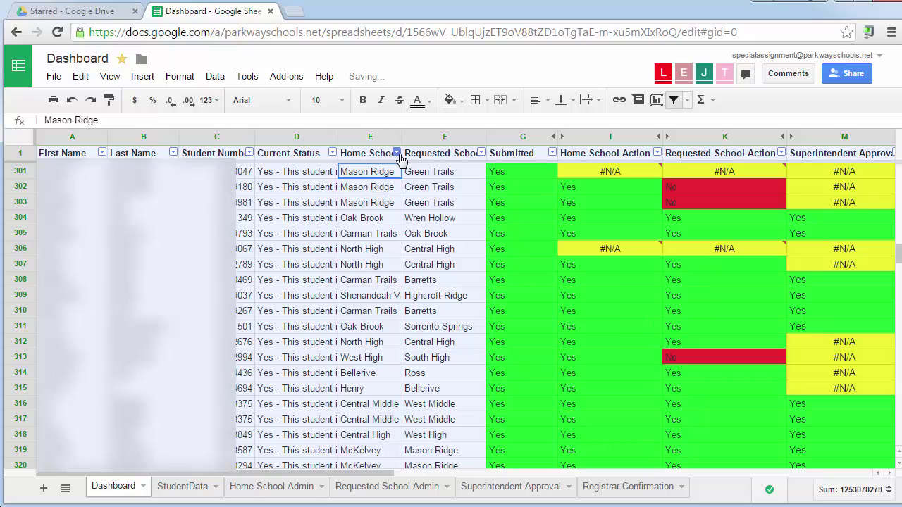
pyautogui.click(396, 154)
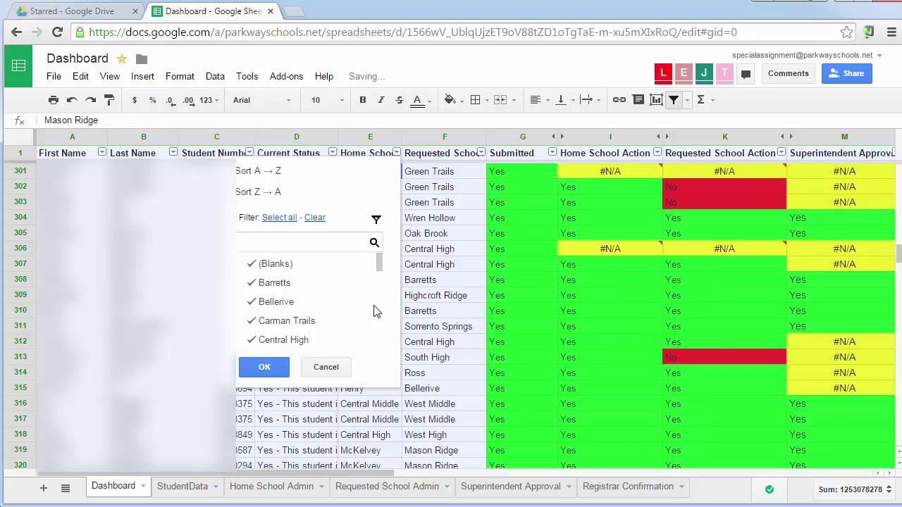
pyautogui.click(315, 218)
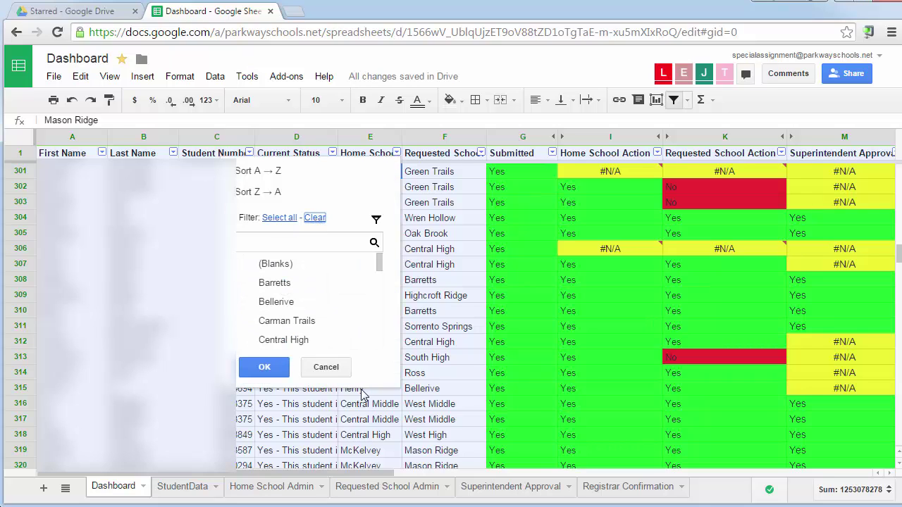
pyautogui.click(285, 286)
pyautogui.click(295, 308)
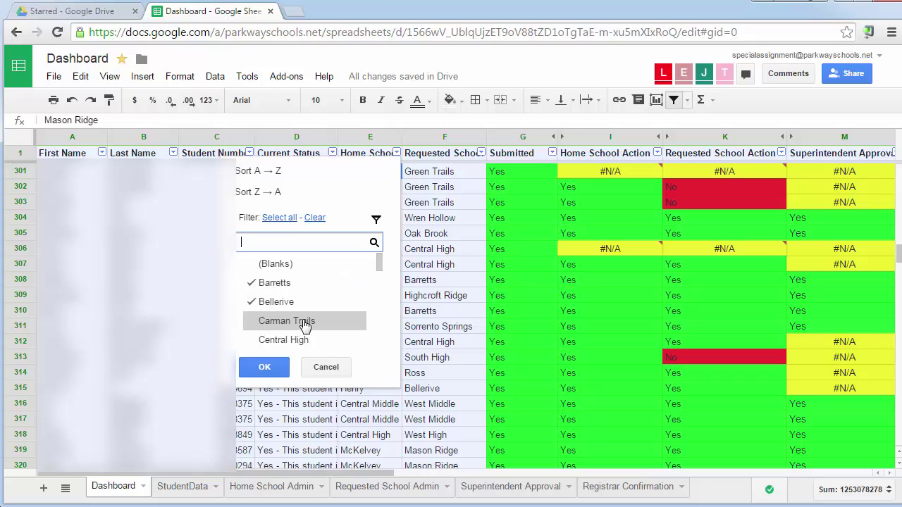
pyautogui.click(301, 321)
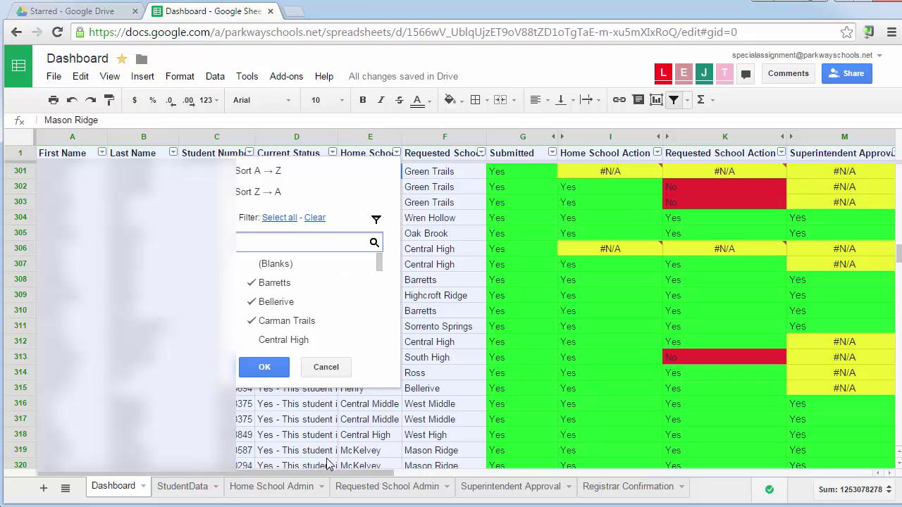
pyautogui.click(267, 368)
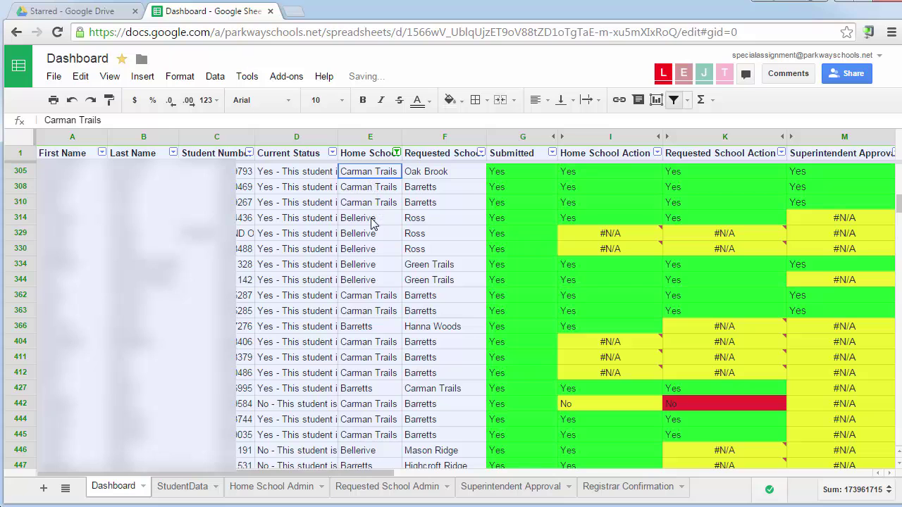
pyautogui.scroll(-2, 368, 345)
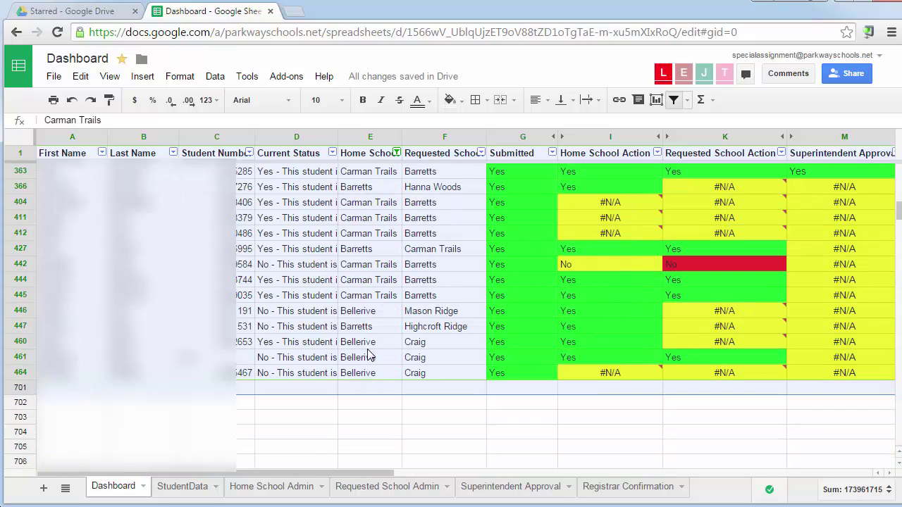
pyautogui.scroll(10, 355, 296)
pyautogui.scroll(5, 345, 246)
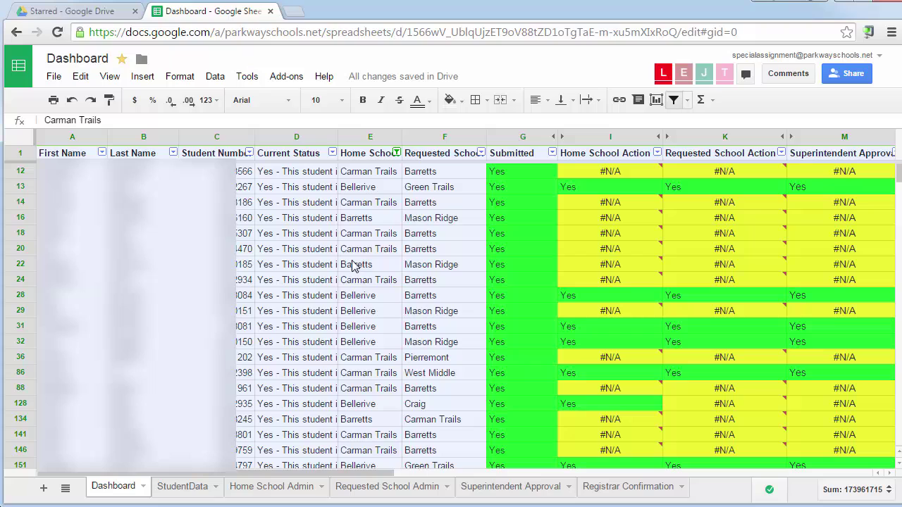
# Turn off the filter and return to the top of the full student list.
pyautogui.click(674, 100)
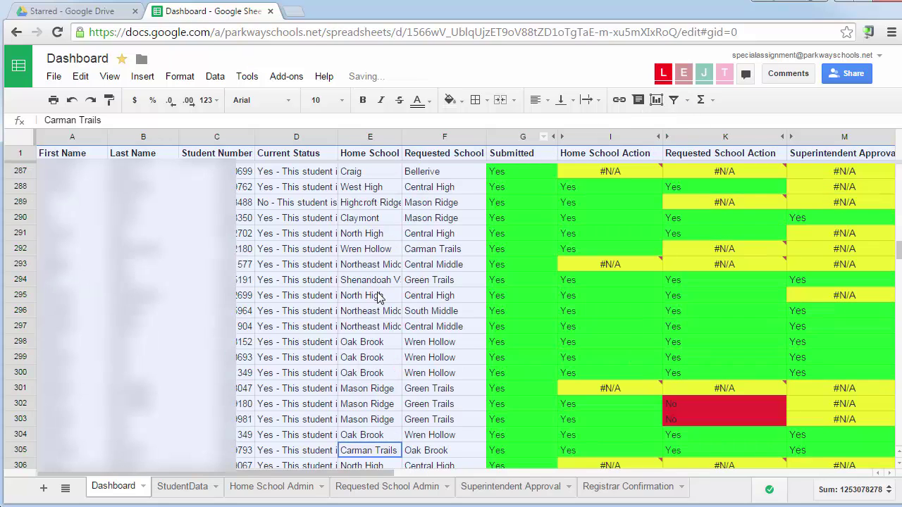
pyautogui.scroll(10, 377, 295)
pyautogui.scroll(5, 377, 296)
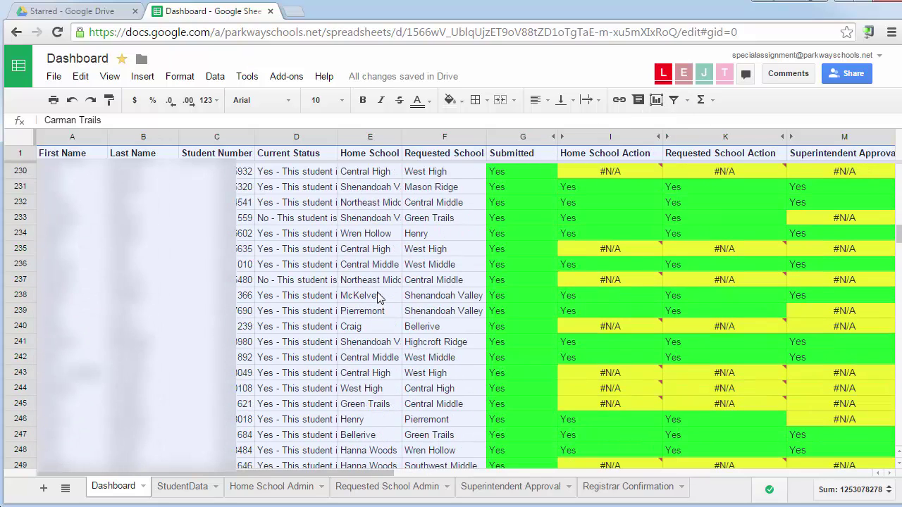
pyautogui.scroll(20, 380, 292)
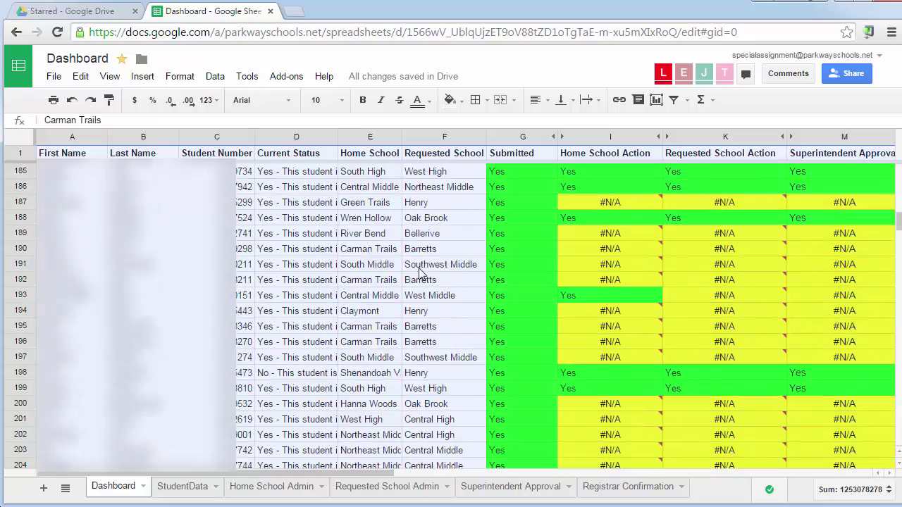
pyautogui.scroll(20, 419, 273)
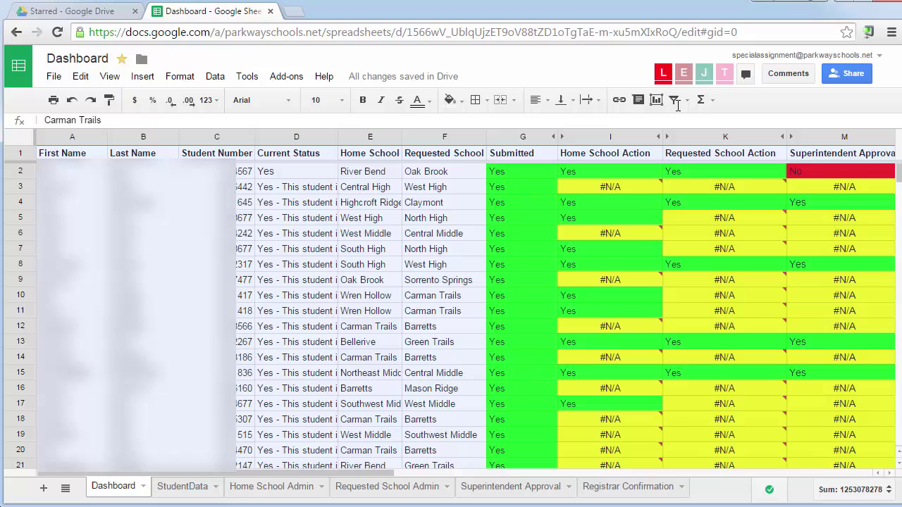
# Re-enable the header filter and show only Central High rows in the Home School column.
pyautogui.click(673, 100)
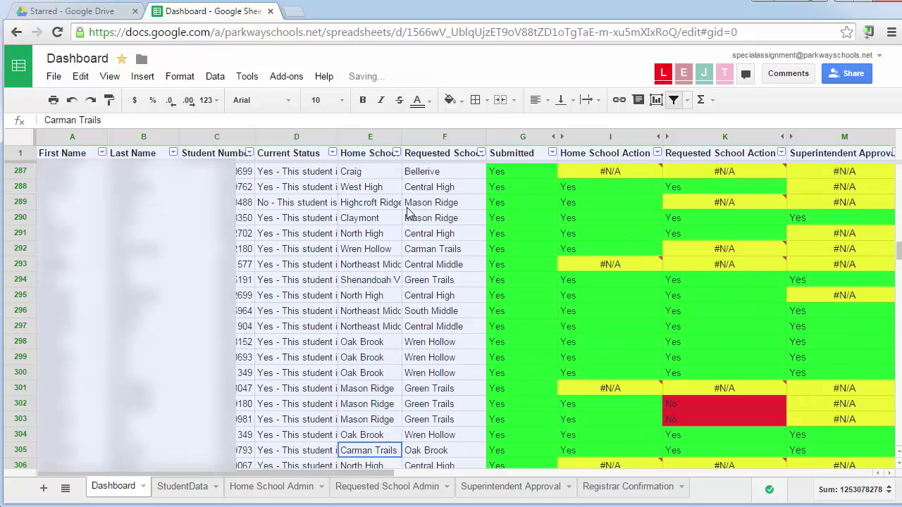
pyautogui.click(397, 152)
pyautogui.click(315, 218)
pyautogui.scroll(-2, 320, 310)
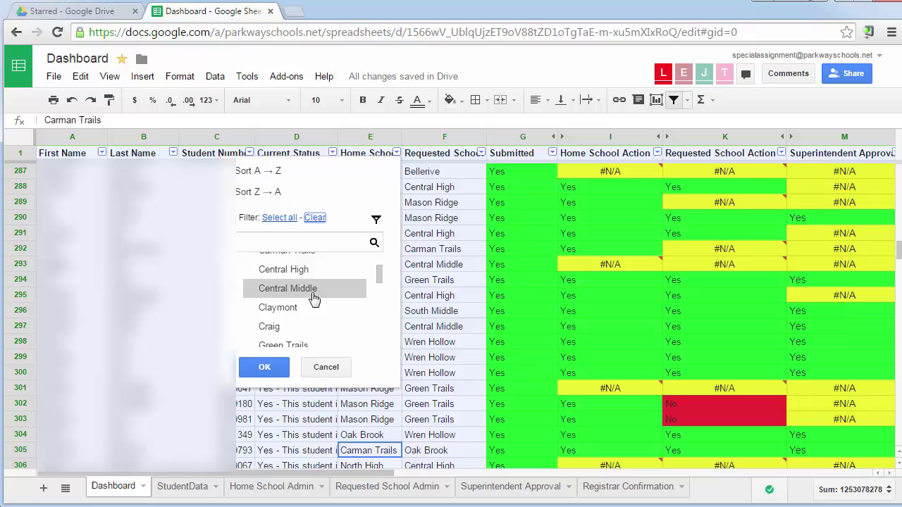
pyautogui.click(310, 270)
pyautogui.click(264, 367)
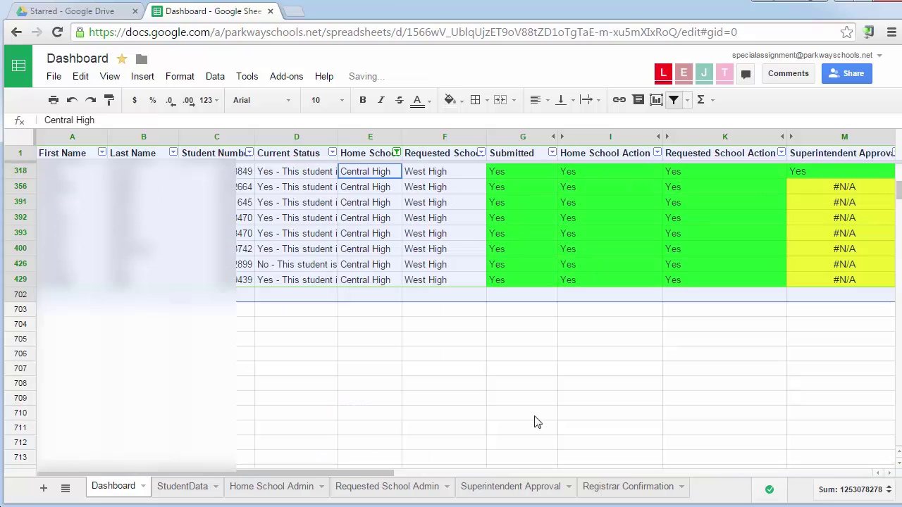
pyautogui.scroll(6, 481, 253)
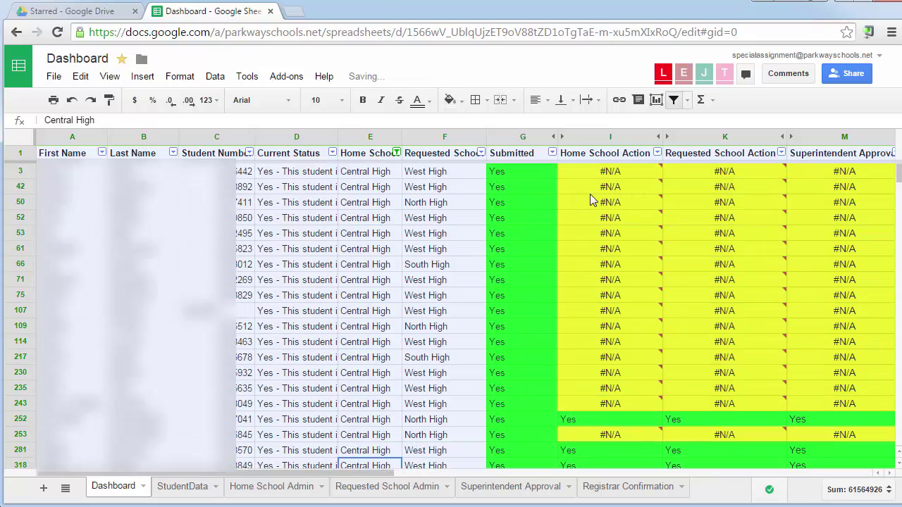